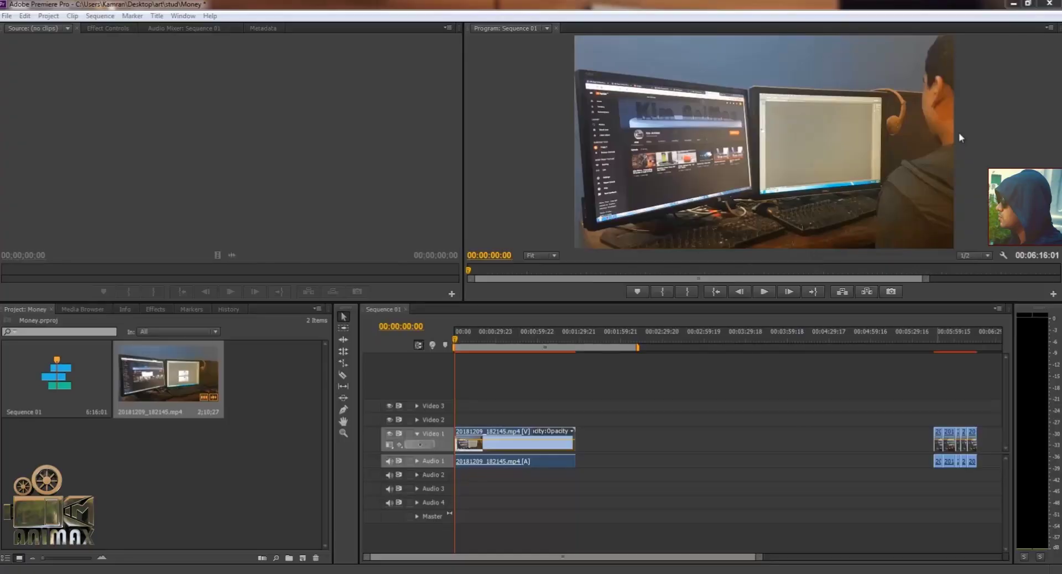
Drag the panel divider left and down to enlarge the Program monitor
{"action": "left_click_drag", "start_coordinate": [463, 300], "coordinate": [313, 364]}
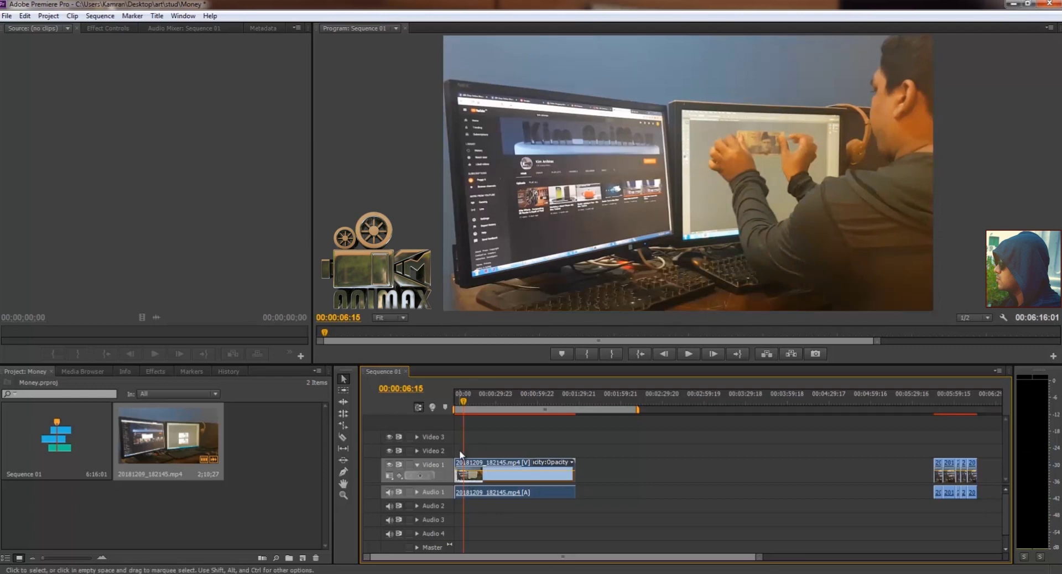
Zoom the timeline and razor-cut the Video 1 clip at 00:00:06:15 and about 00:00:16:17
{"action": "key", "text": "="}
{"action": "key", "text": "="}
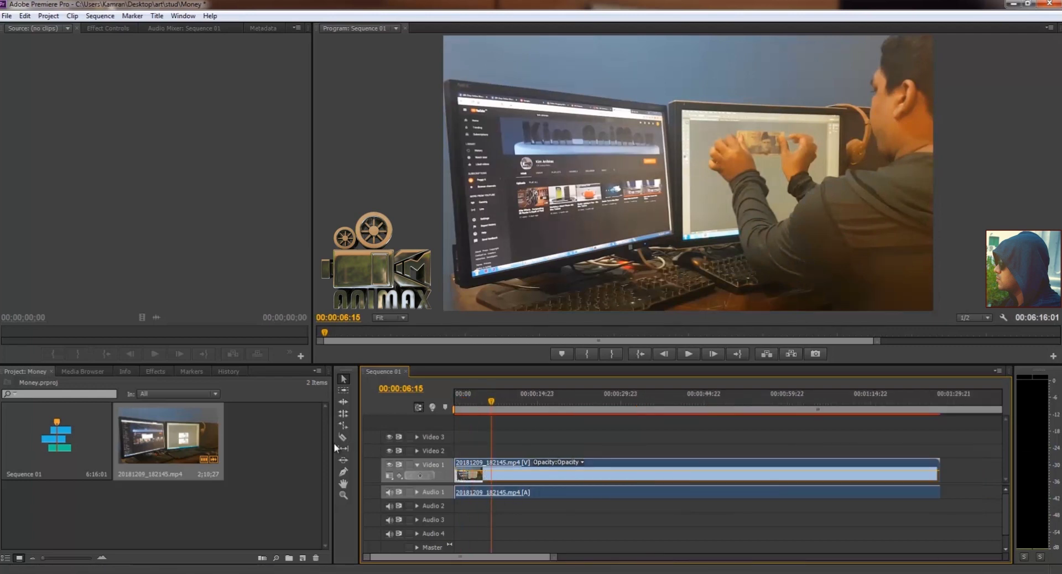
{"action": "left_click", "coordinate": [343, 437]}
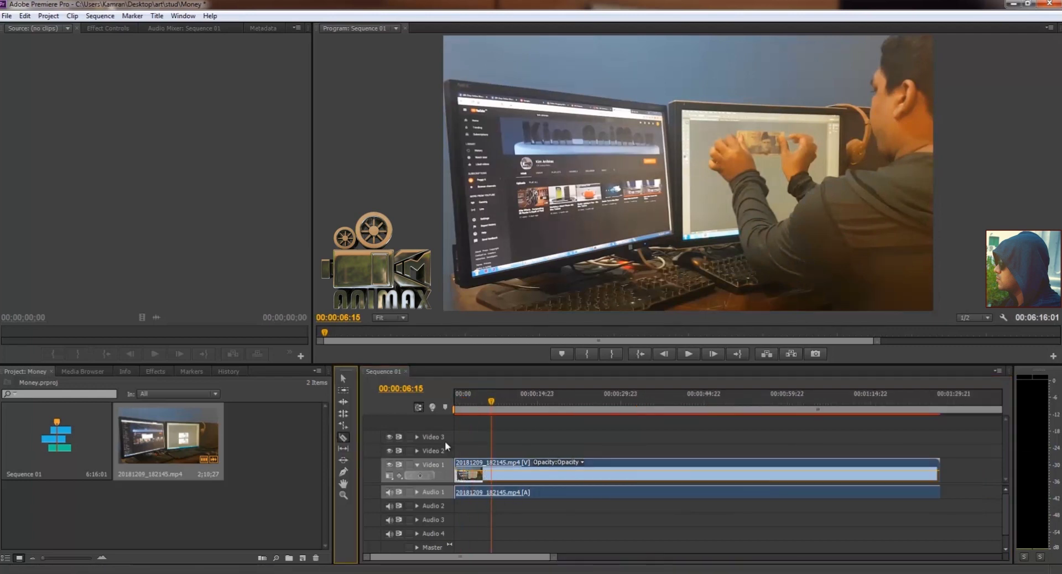
{"action": "left_click", "coordinate": [492, 477]}
{"action": "left_click_drag", "start_coordinate": [490, 408], "coordinate": [535, 410]}
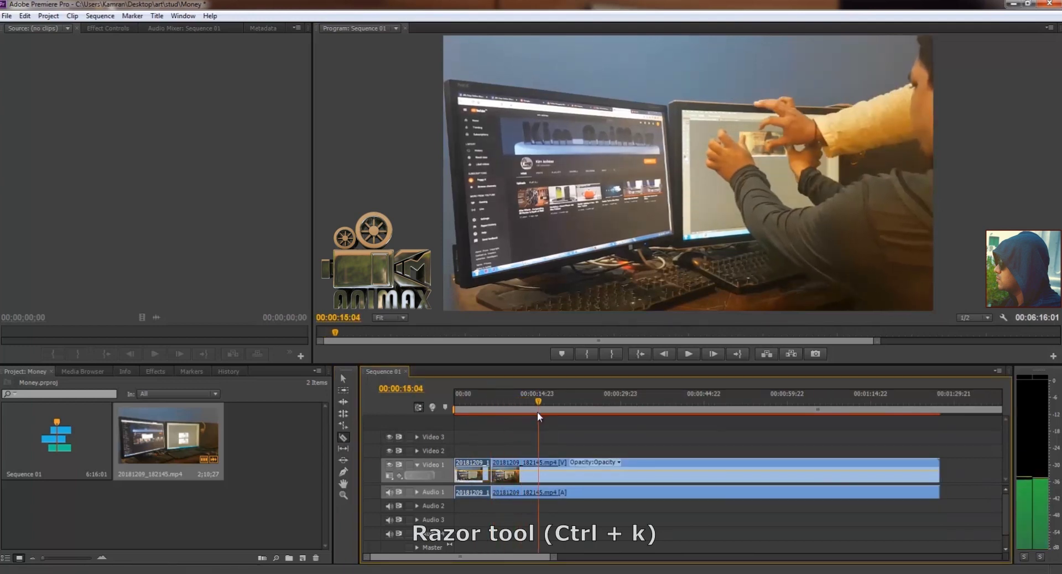
{"action": "left_click_drag", "start_coordinate": [534, 414], "coordinate": [546, 413]}
{"action": "key", "text": "Right"}
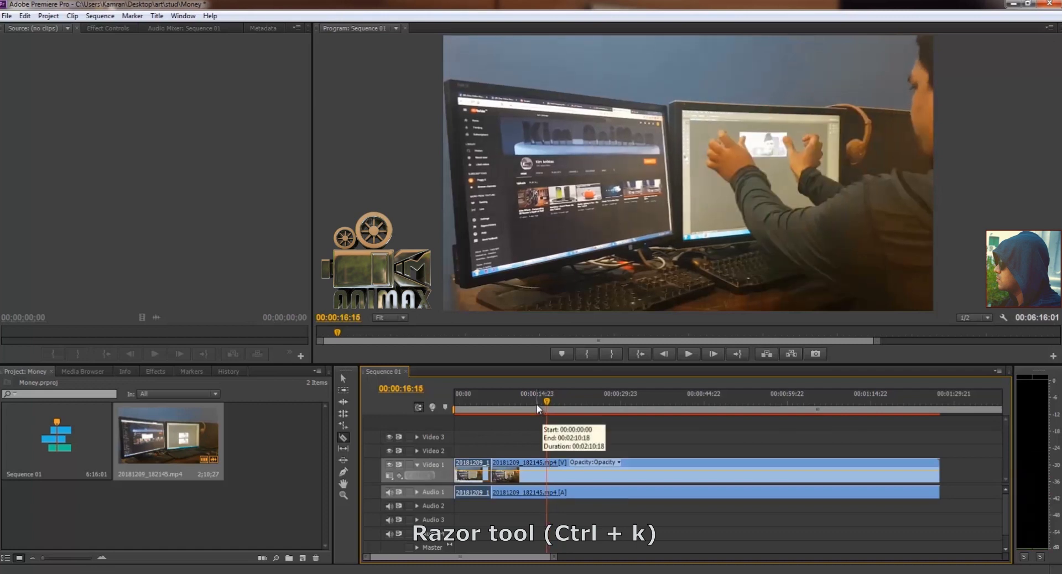
{"action": "key", "text": "Right"}
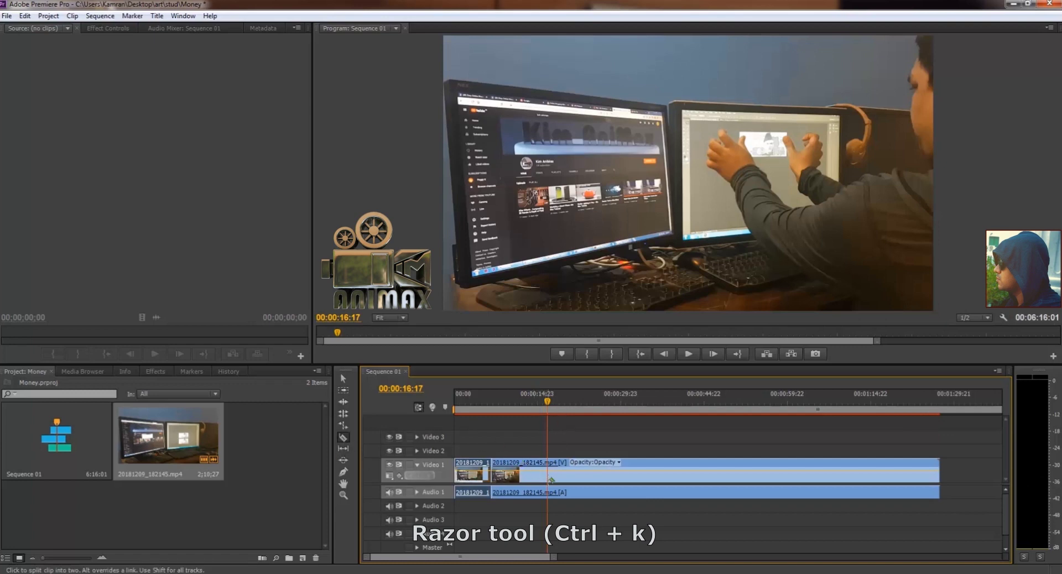
Remove the middle piece, slide the remaining piece against the first clip, and play back
{"action": "left_click", "coordinate": [344, 379]}
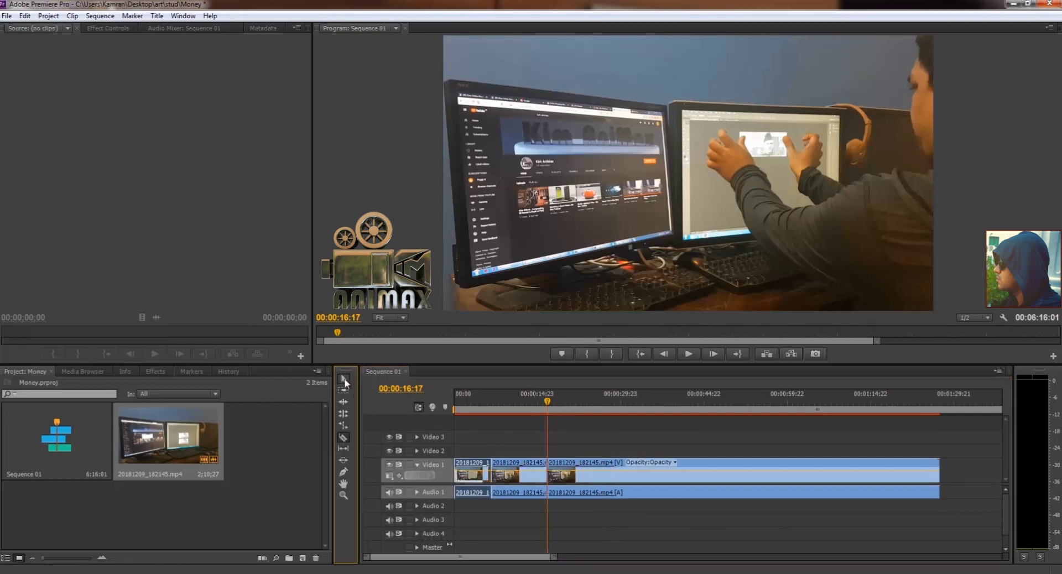
{"action": "left_click", "coordinate": [510, 466]}
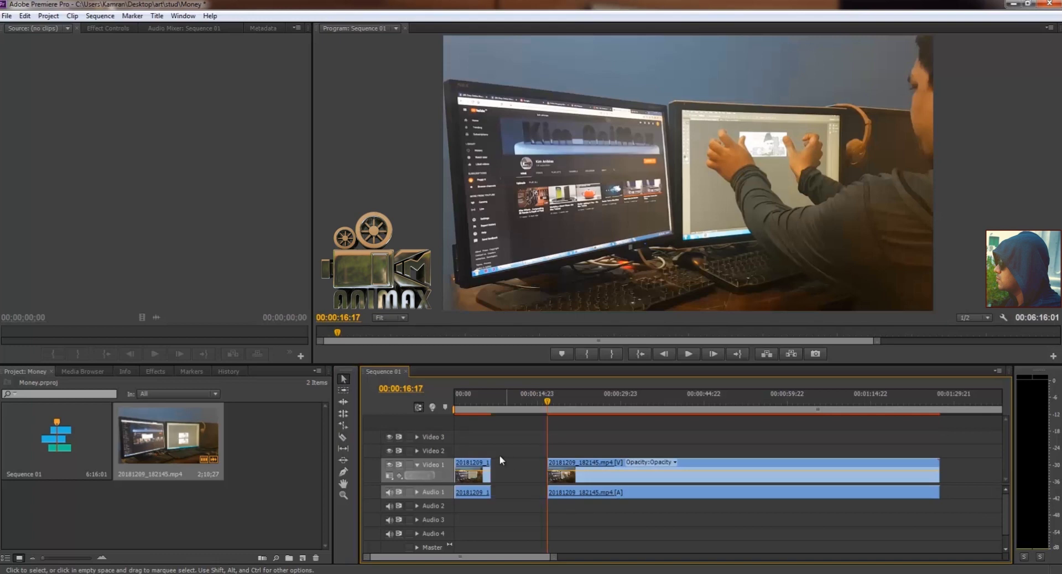
{"action": "left_click_drag", "start_coordinate": [575, 470], "coordinate": [520, 466]}
{"action": "left_click", "coordinate": [480, 410]}
{"action": "key", "text": "space"}
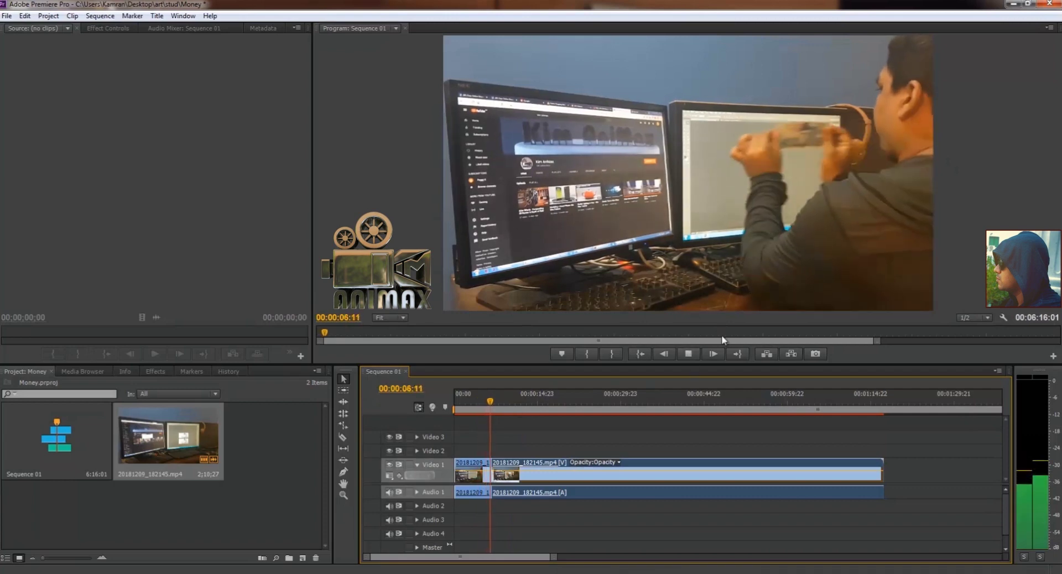
{"action": "key", "text": "space"}
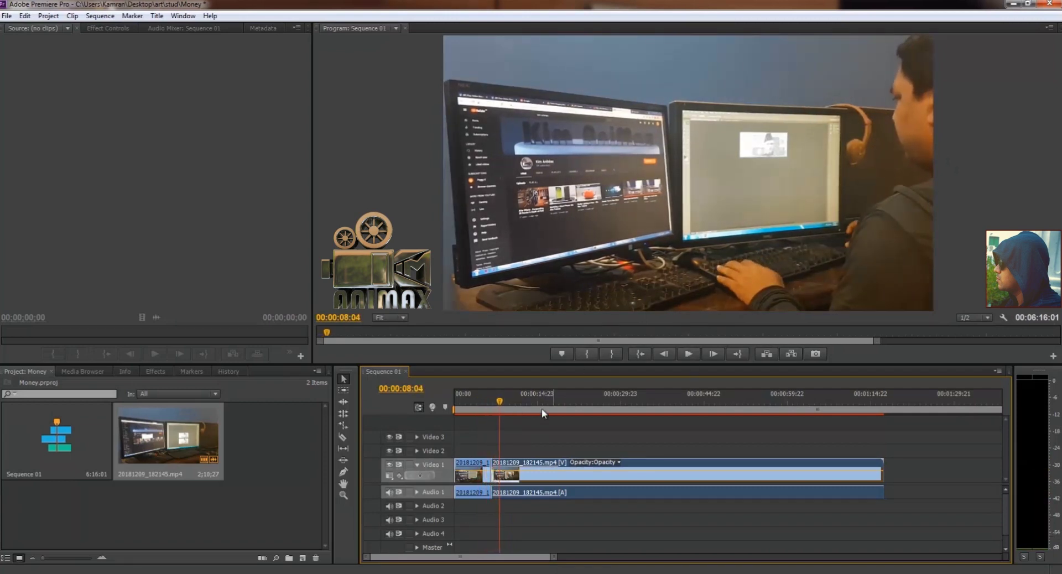
Razor-cut the clip at 00:00:16:00 and about 00:00:27:15
{"action": "left_click_drag", "start_coordinate": [504, 407], "coordinate": [547, 409]}
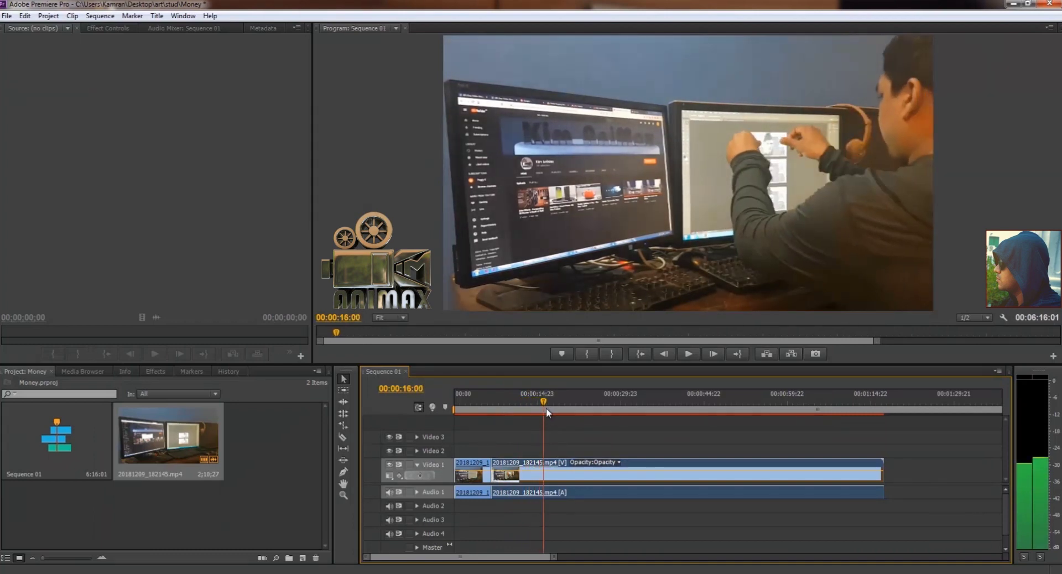
{"action": "left_click", "coordinate": [345, 439]}
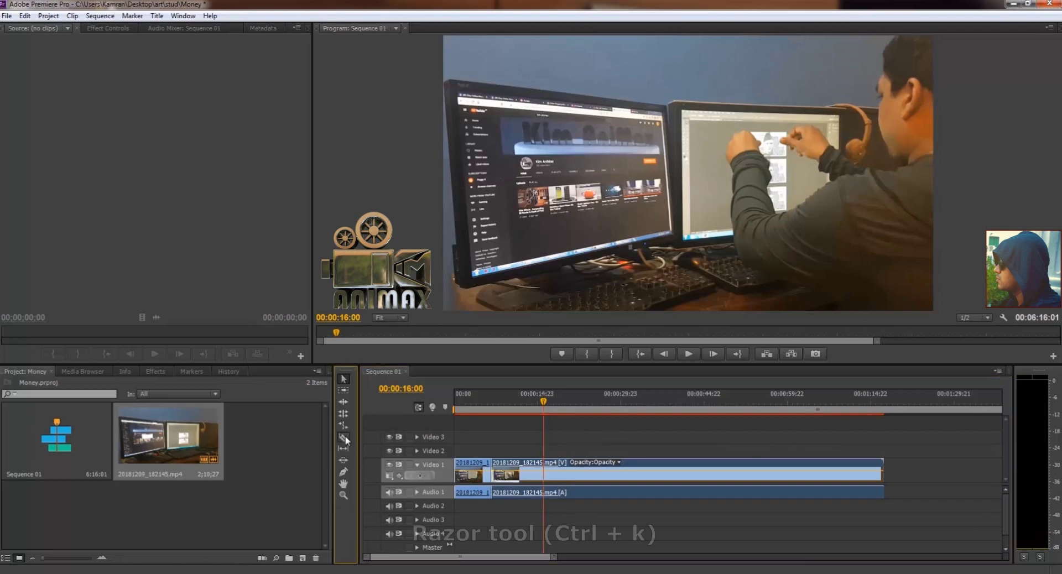
{"action": "left_click", "coordinate": [547, 473]}
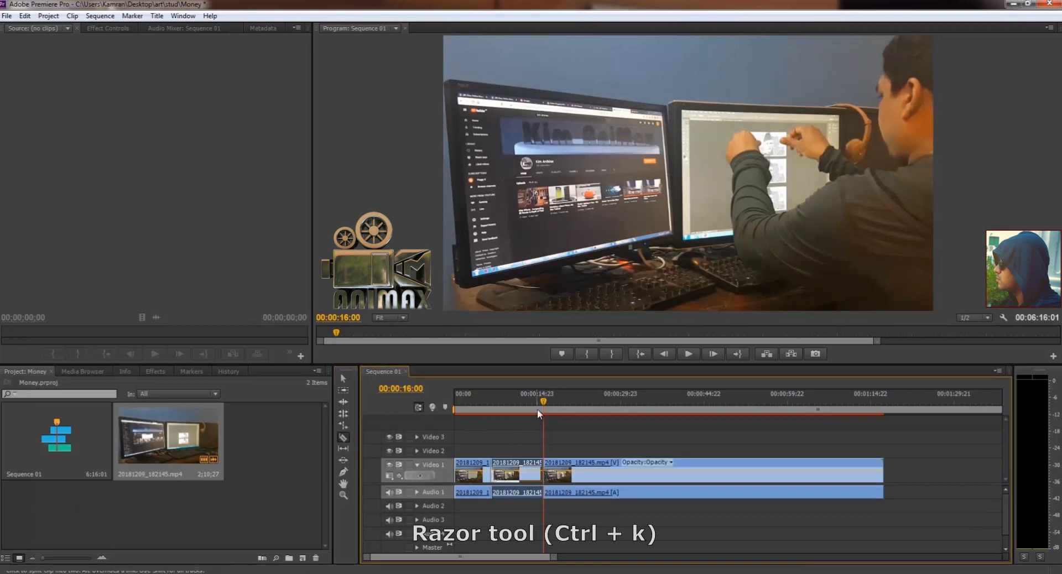
{"action": "left_click_drag", "start_coordinate": [539, 410], "coordinate": [605, 417]}
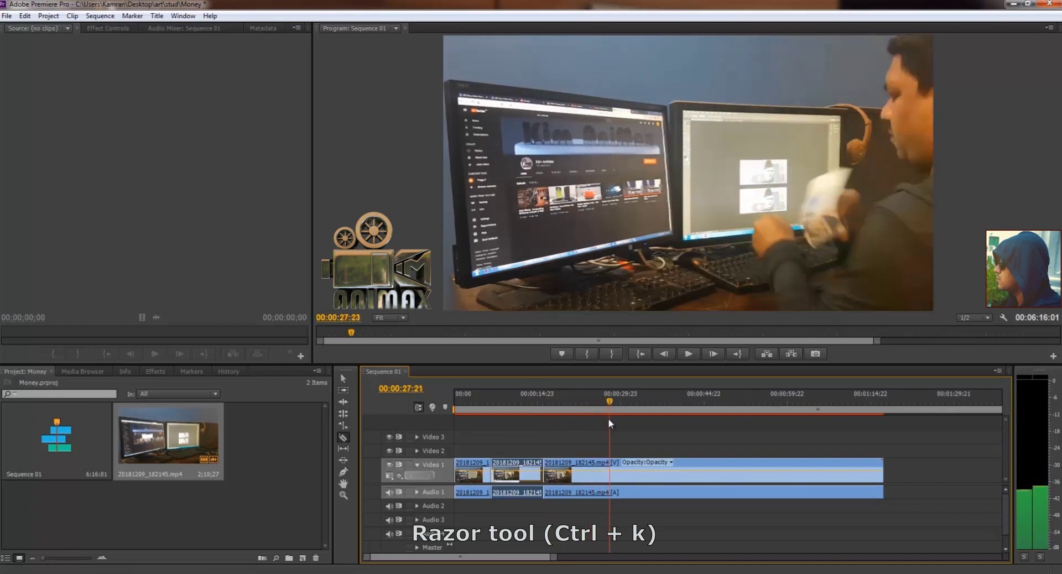
{"action": "left_click_drag", "start_coordinate": [606, 419], "coordinate": [607, 418]}
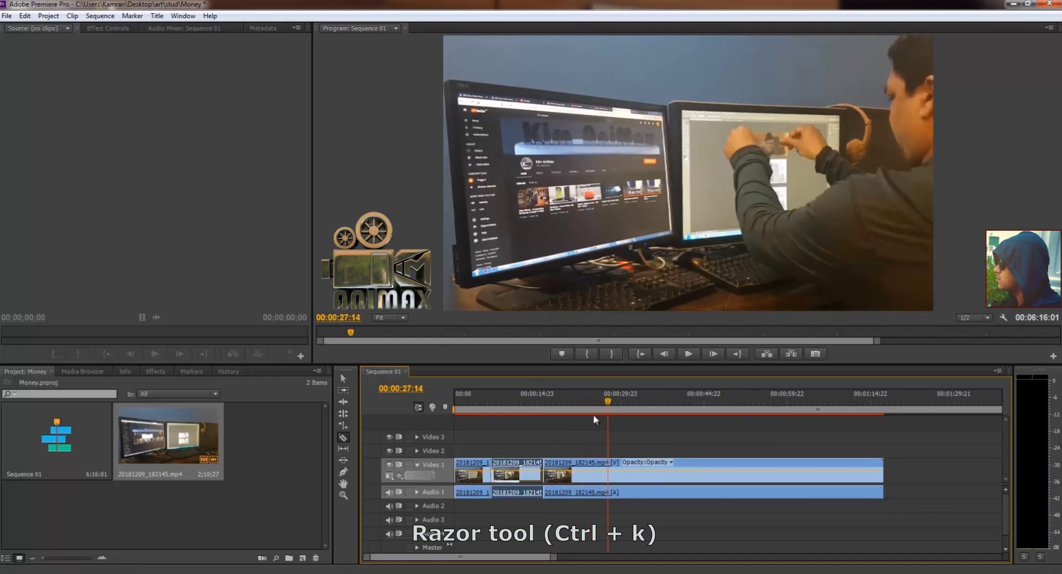
{"action": "key", "text": "Right"}
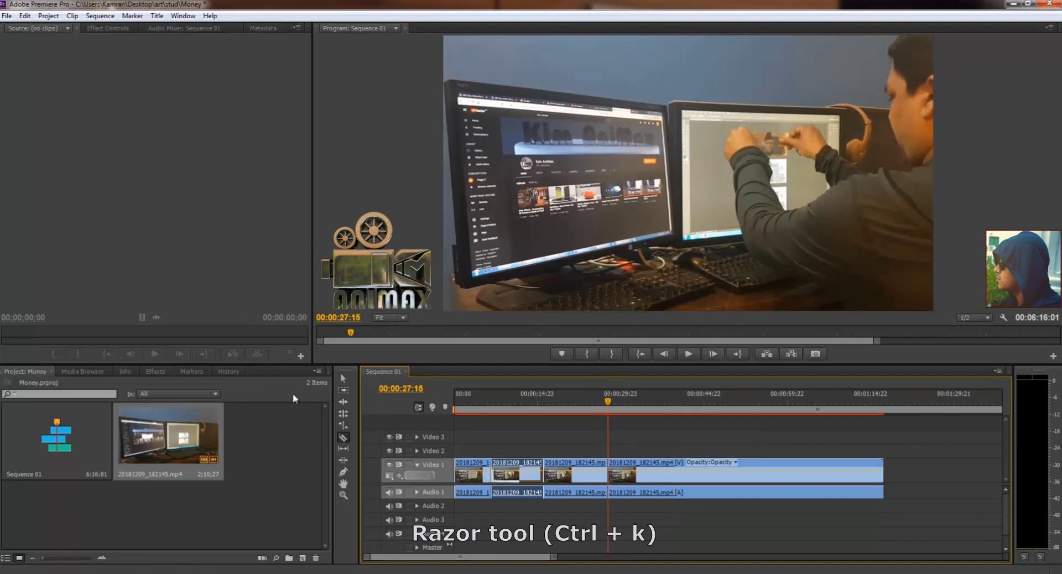
Slide the last piece flush against the earlier clips and play back the result
{"action": "left_click", "coordinate": [343, 380]}
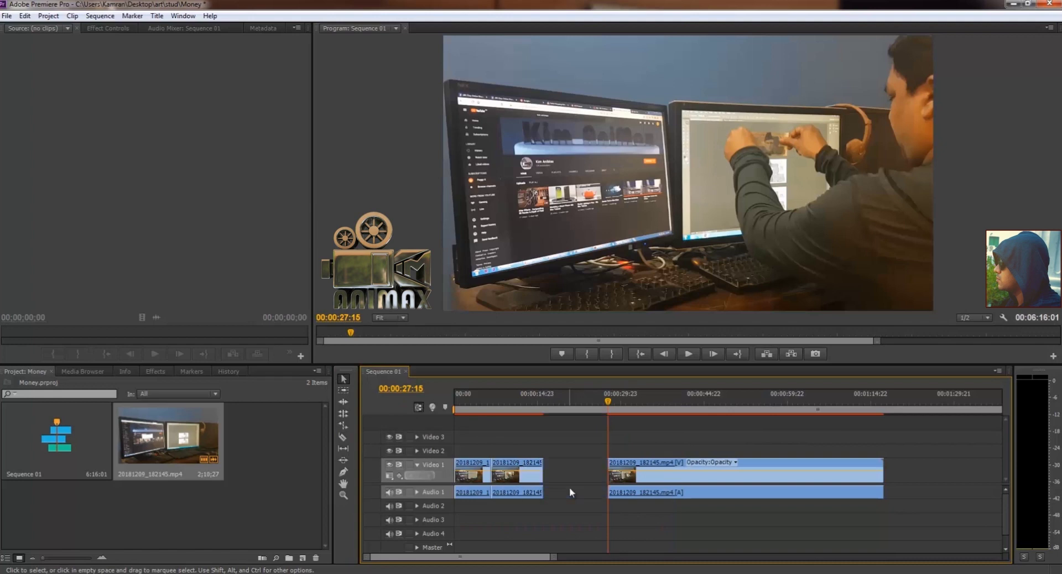
{"action": "left_click_drag", "start_coordinate": [622, 467], "coordinate": [547, 460]}
{"action": "left_click_drag", "start_coordinate": [482, 402], "coordinate": [533, 403]}
{"action": "key", "text": "space"}
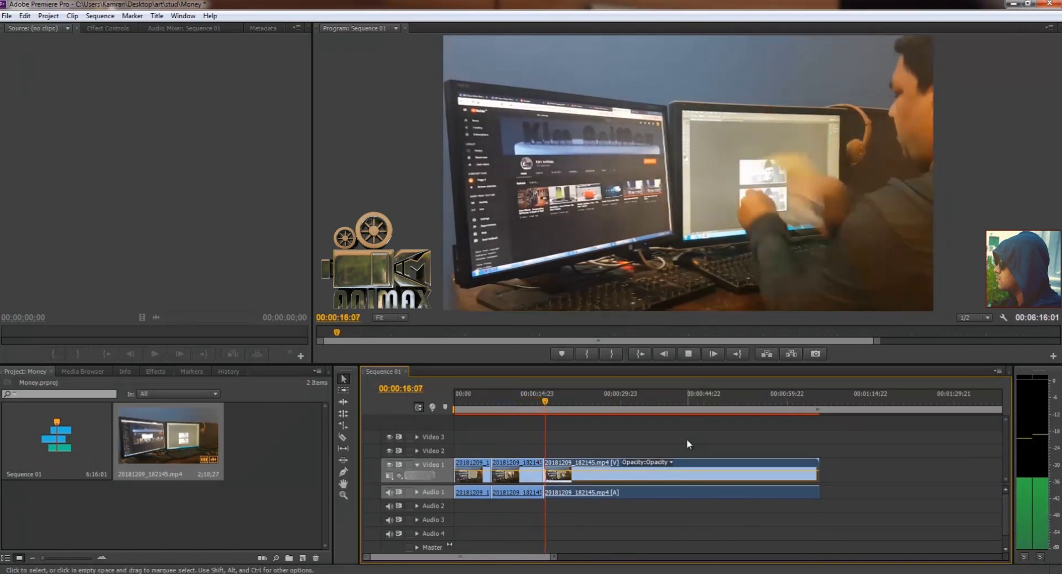
{"action": "key", "text": "space"}
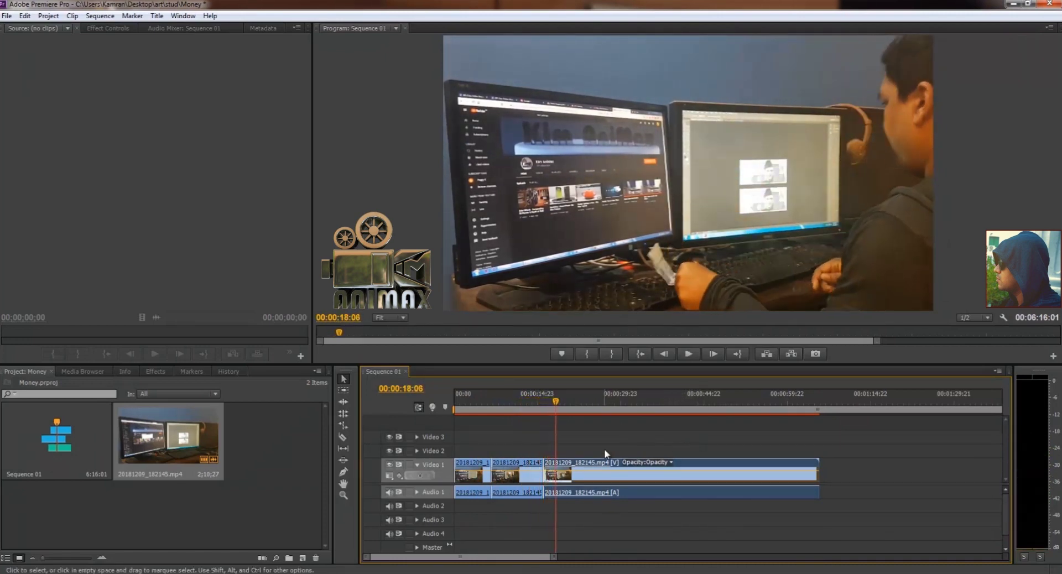
{"action": "left_click_drag", "start_coordinate": [557, 407], "coordinate": [563, 410]}
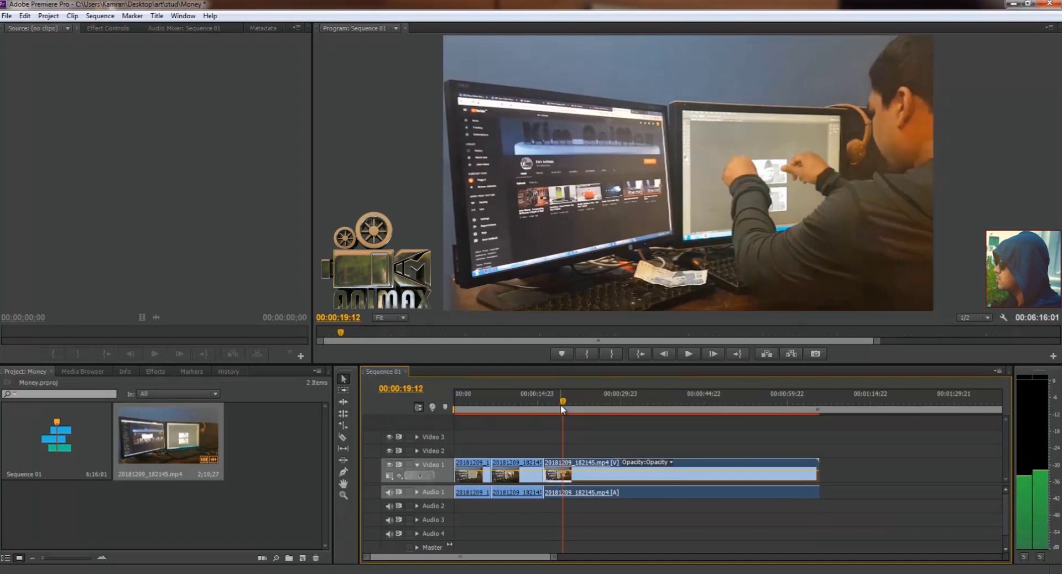
Razor-cut the Video 1 clip at the playhead and delete the middle piece
{"action": "left_click", "coordinate": [342, 437]}
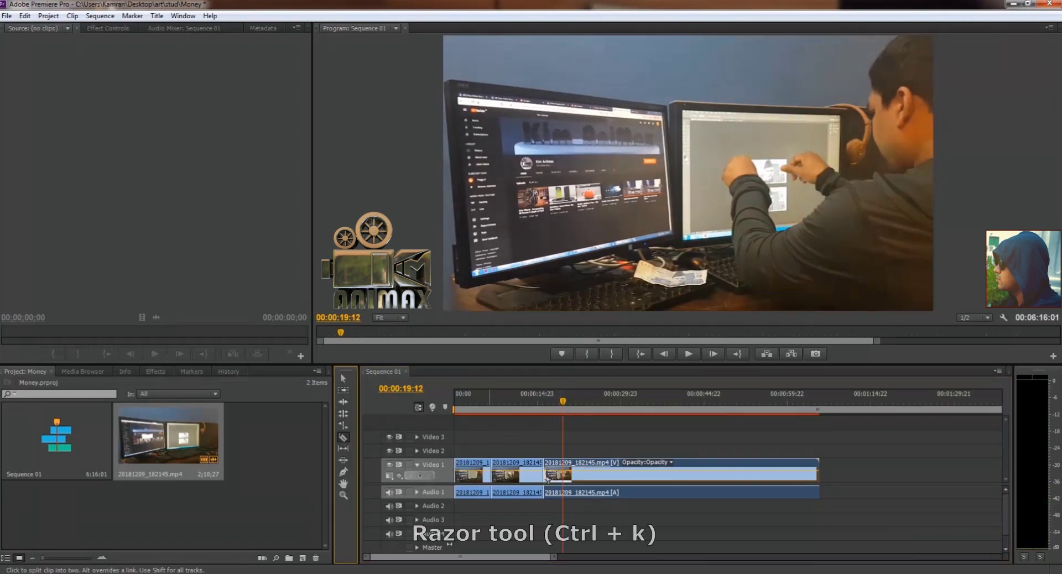
{"action": "left_click", "coordinate": [563, 476]}
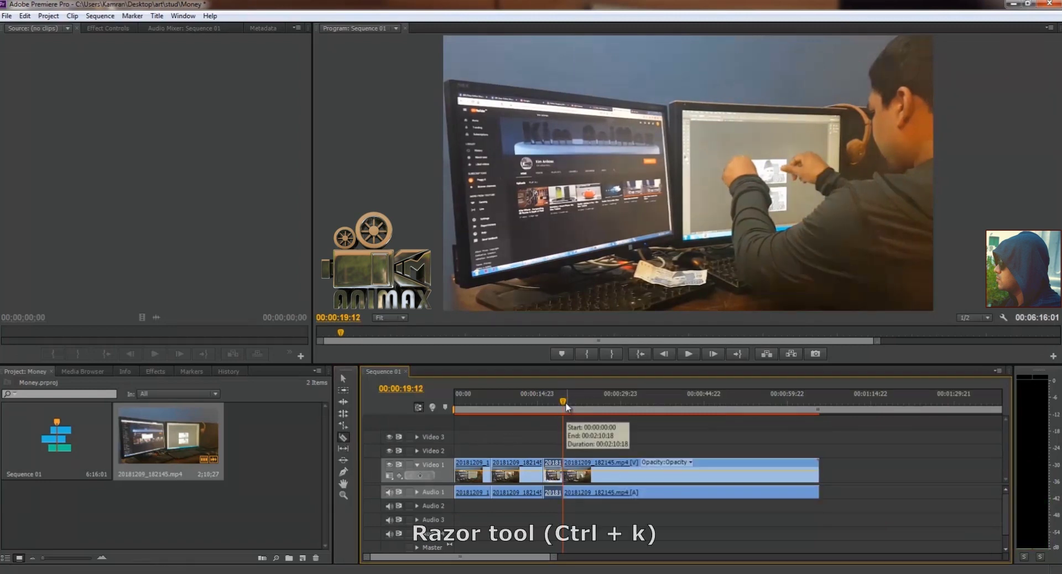
{"action": "left_click_drag", "start_coordinate": [566, 406], "coordinate": [646, 410]}
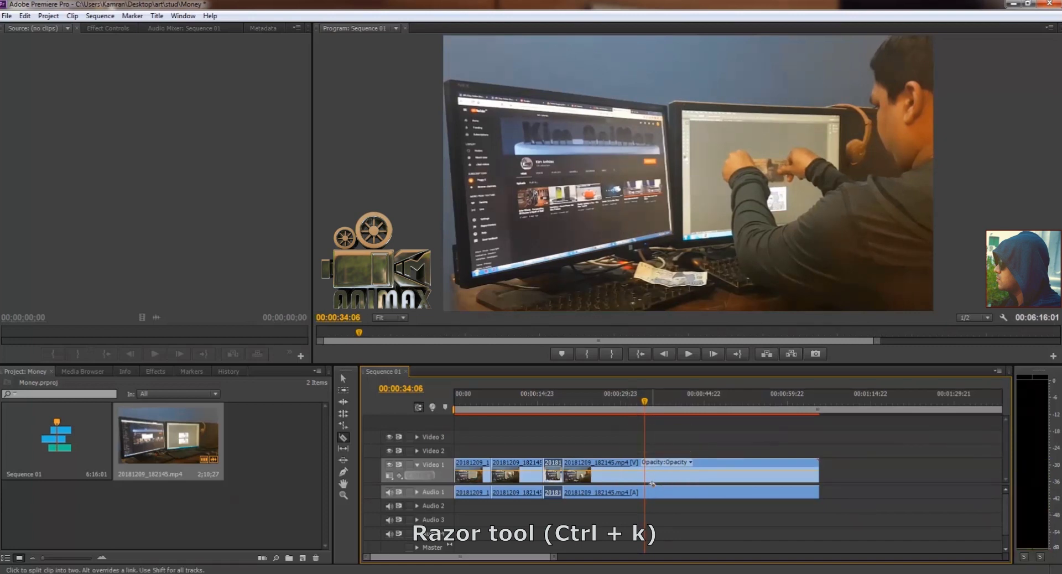
{"action": "left_click", "coordinate": [344, 379]}
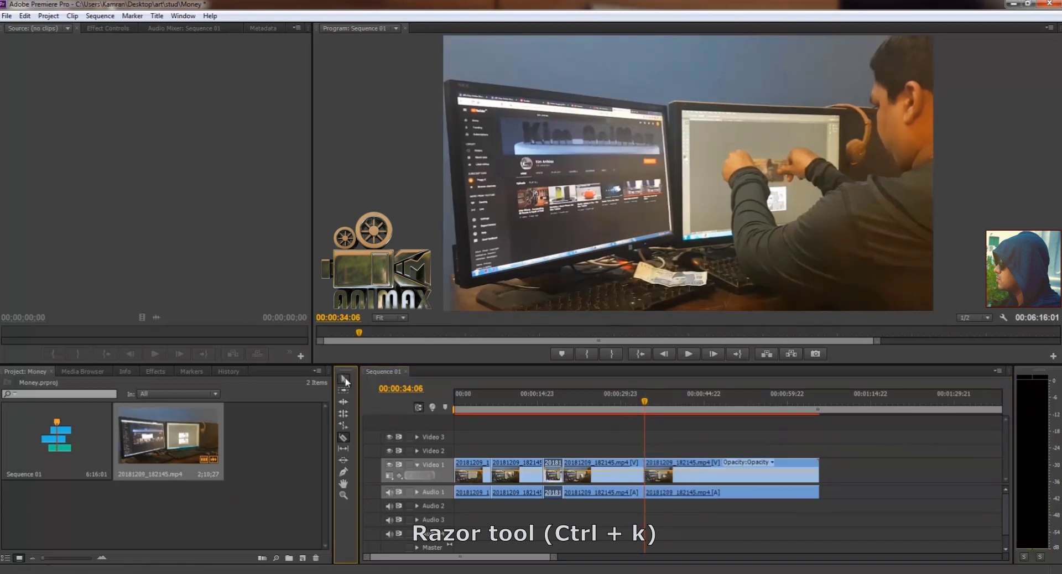
{"action": "left_click", "coordinate": [606, 467]}
{"action": "key", "text": "Delete"}
Move the last clip left to close the gap and play back from about 00:00:15:12
{"action": "left_click_drag", "start_coordinate": [685, 445], "coordinate": [715, 507]}
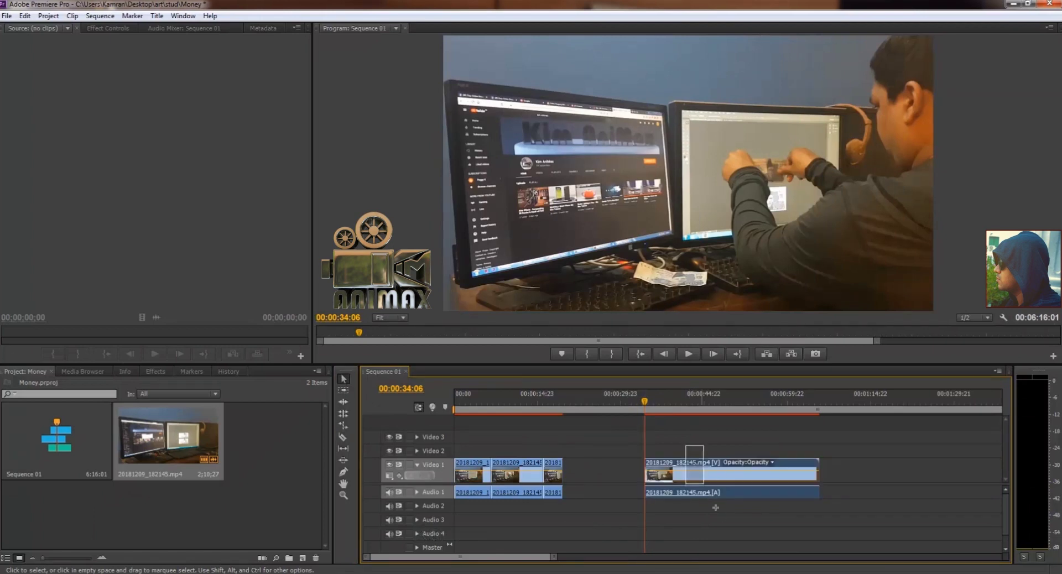
{"action": "left_click_drag", "start_coordinate": [632, 466], "coordinate": [549, 467]}
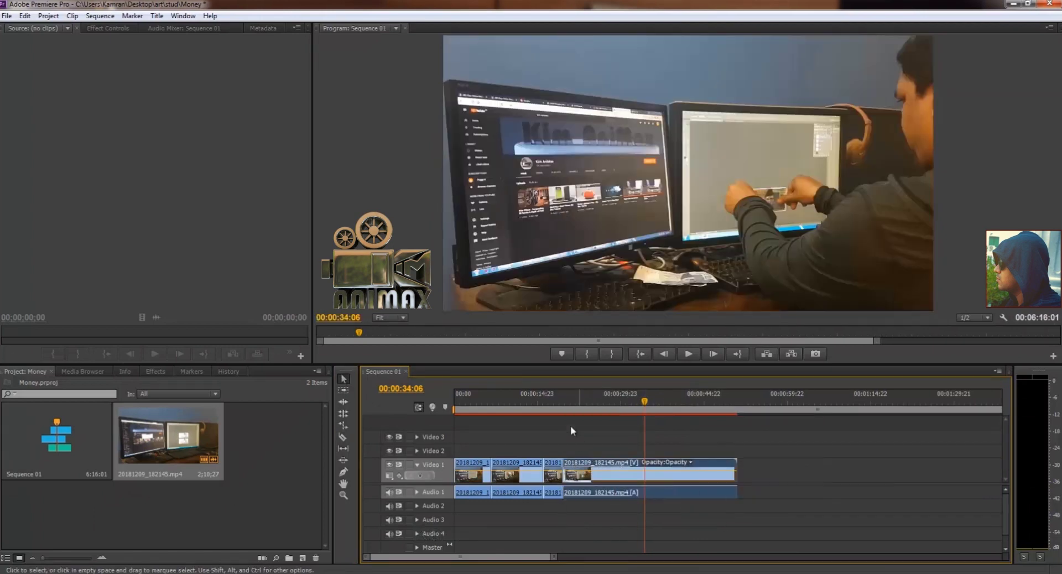
{"action": "left_click", "coordinate": [562, 394]}
{"action": "left_click_drag", "start_coordinate": [568, 395], "coordinate": [544, 397]}
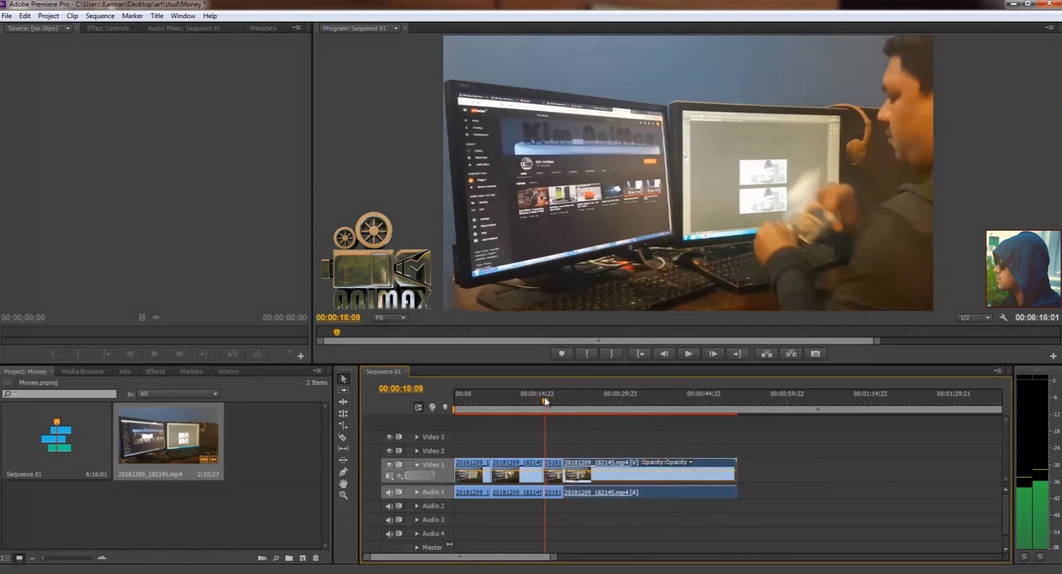
{"action": "key", "text": "space"}
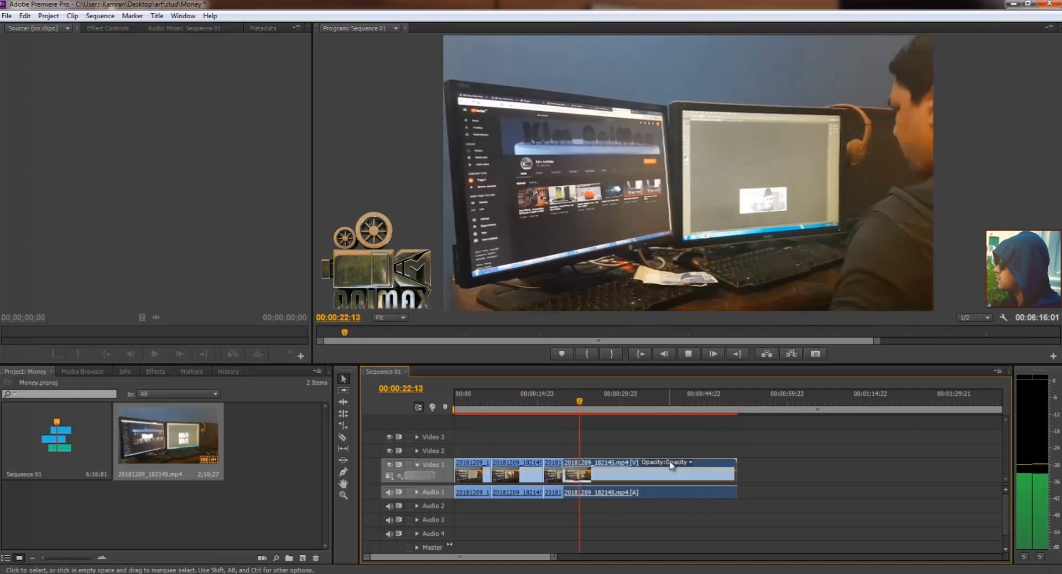
Razor-cut another section, delete it, slide the remaining clip left, and play back
{"action": "key", "text": "space"}
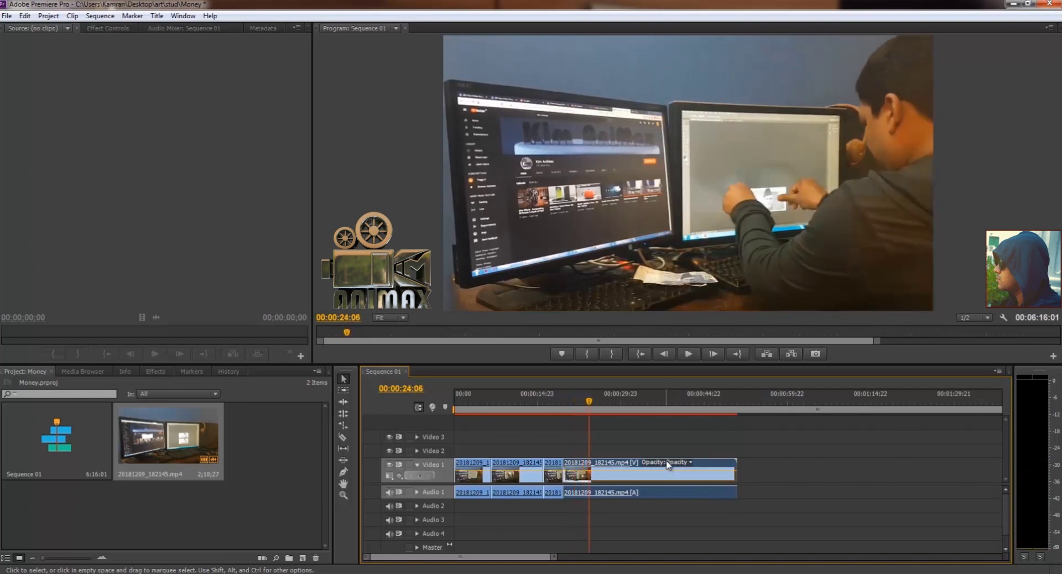
{"action": "left_click_drag", "start_coordinate": [589, 405], "coordinate": [589, 407]}
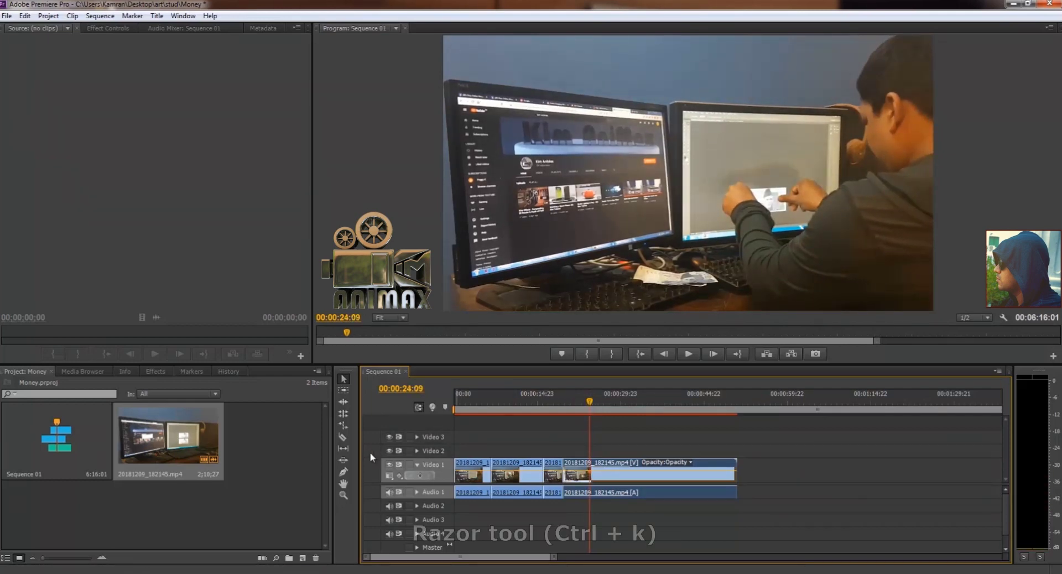
{"action": "left_click", "coordinate": [591, 477]}
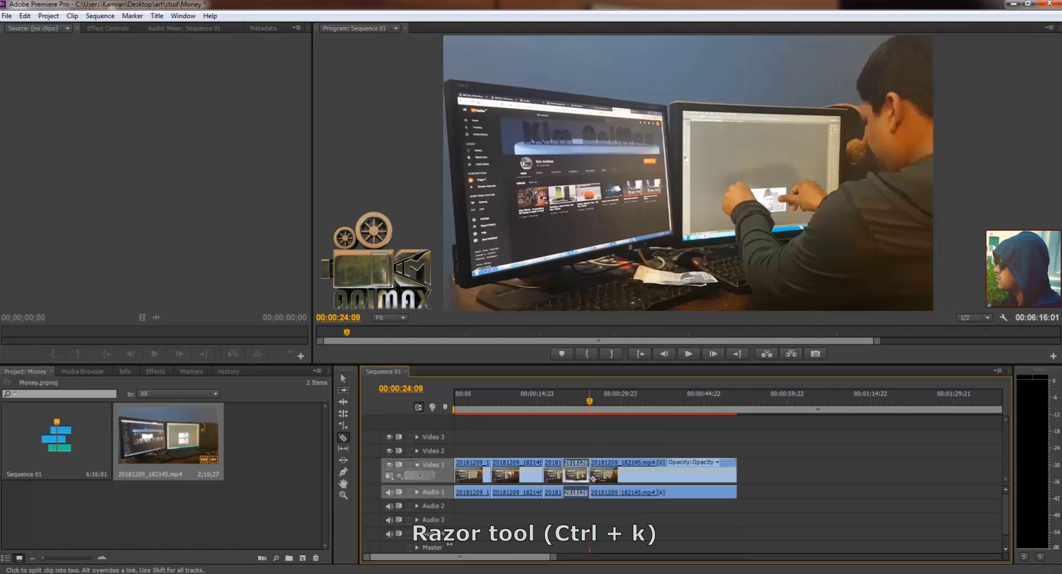
{"action": "left_click_drag", "start_coordinate": [588, 404], "coordinate": [664, 412]}
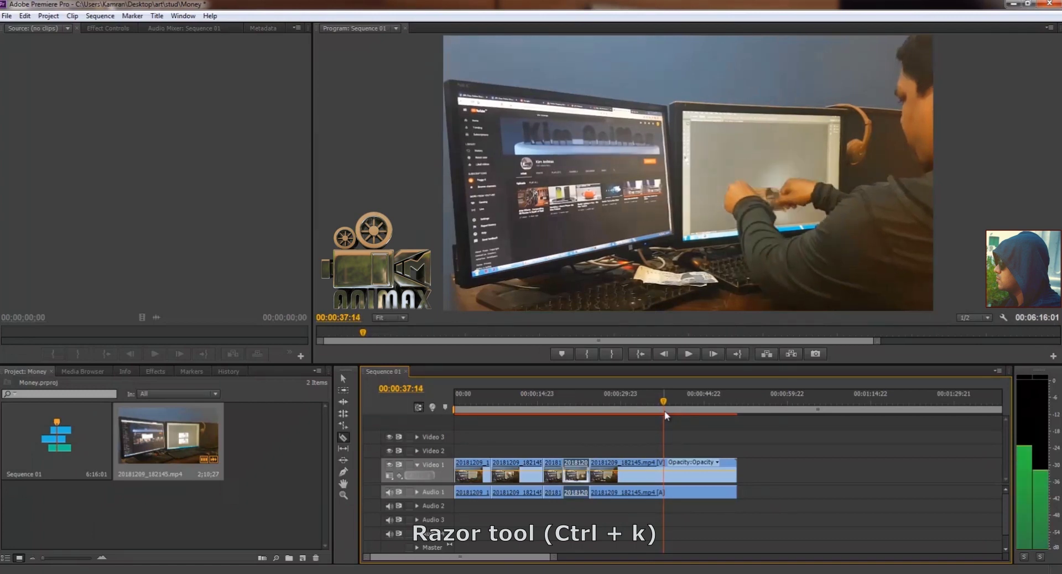
{"action": "left_click", "coordinate": [344, 380]}
{"action": "left_click", "coordinate": [623, 492]}
{"action": "key", "text": "Delete"}
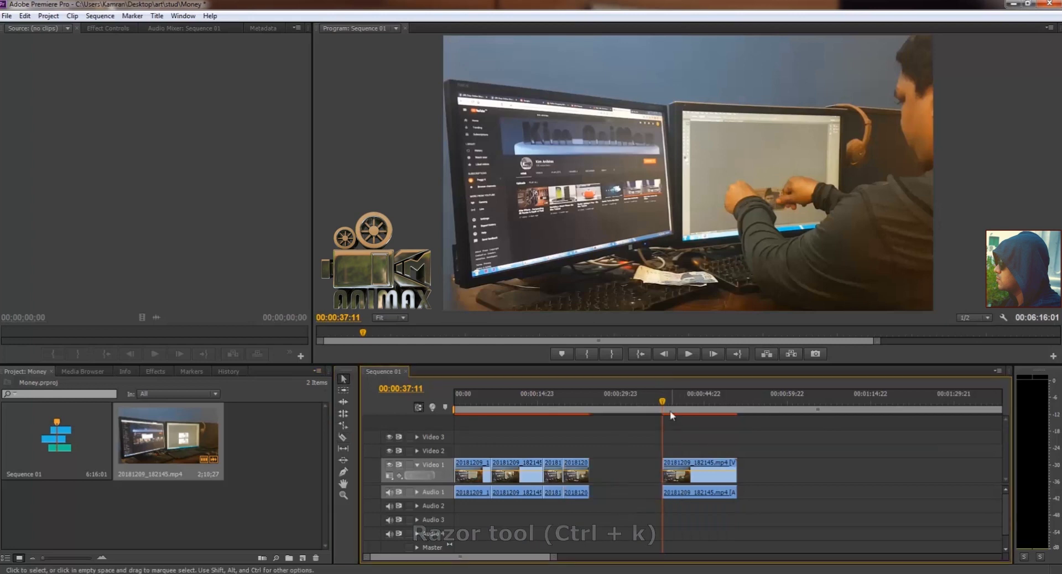
{"action": "left_click_drag", "start_coordinate": [675, 466], "coordinate": [603, 467]}
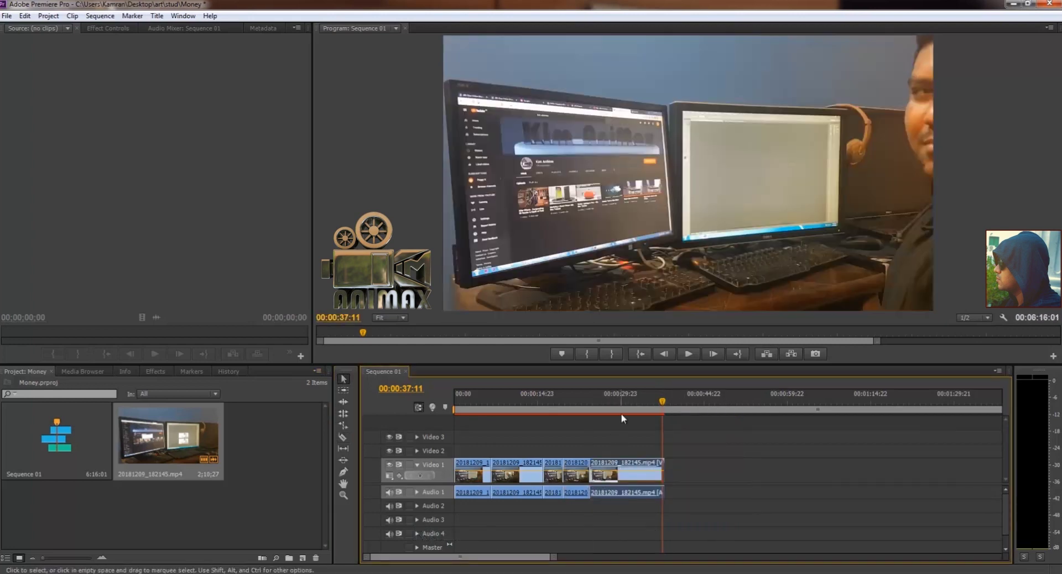
{"action": "key", "text": "space"}
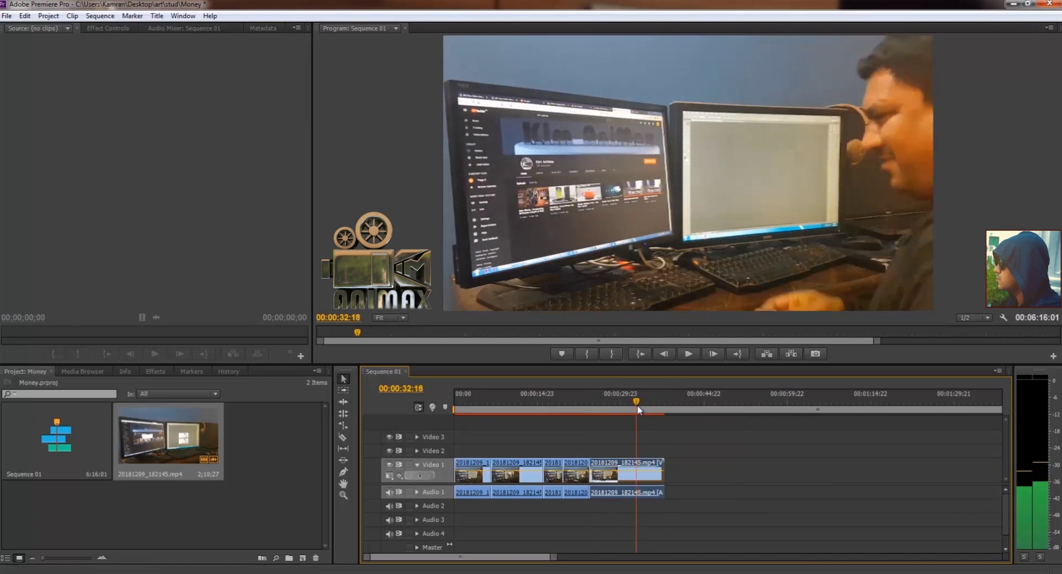
Razor-cut the last clip at 00:00:31:06 and select the tail piece after it
{"action": "left_click_drag", "start_coordinate": [635, 410], "coordinate": [631, 411]}
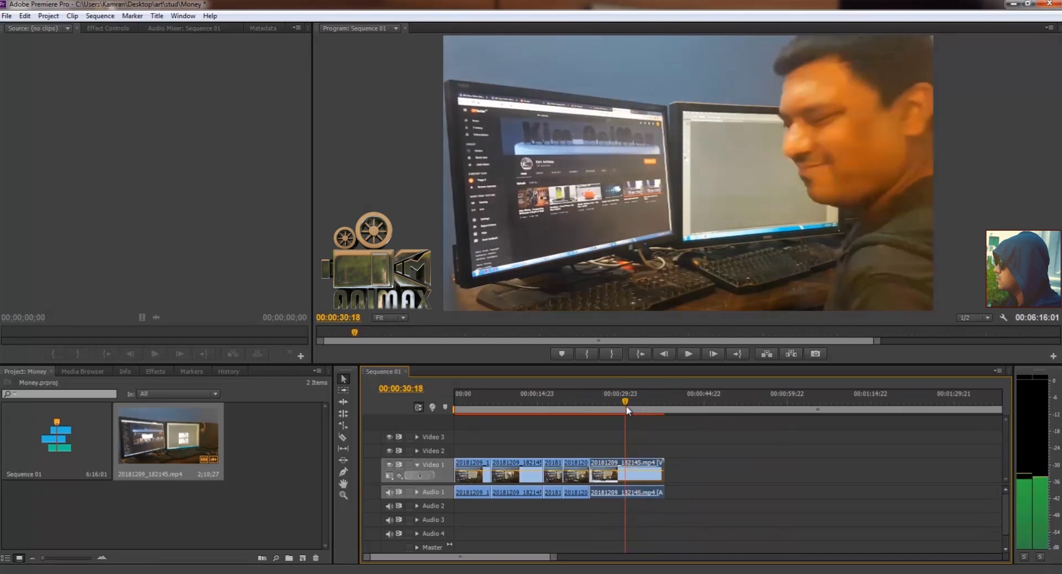
{"action": "left_click_drag", "start_coordinate": [631, 410], "coordinate": [628, 411]}
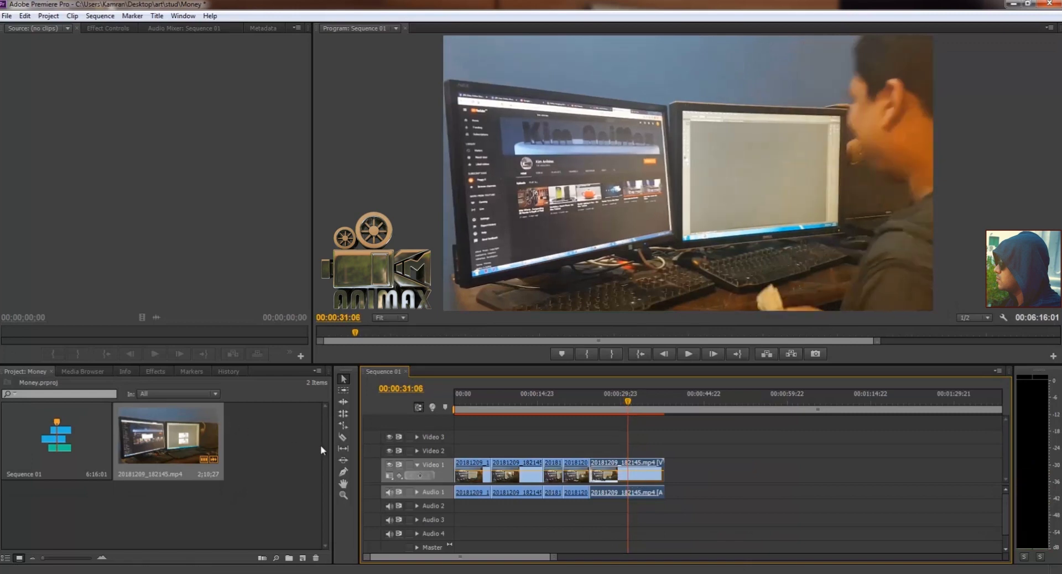
{"action": "left_click", "coordinate": [344, 438]}
{"action": "left_click", "coordinate": [629, 479]}
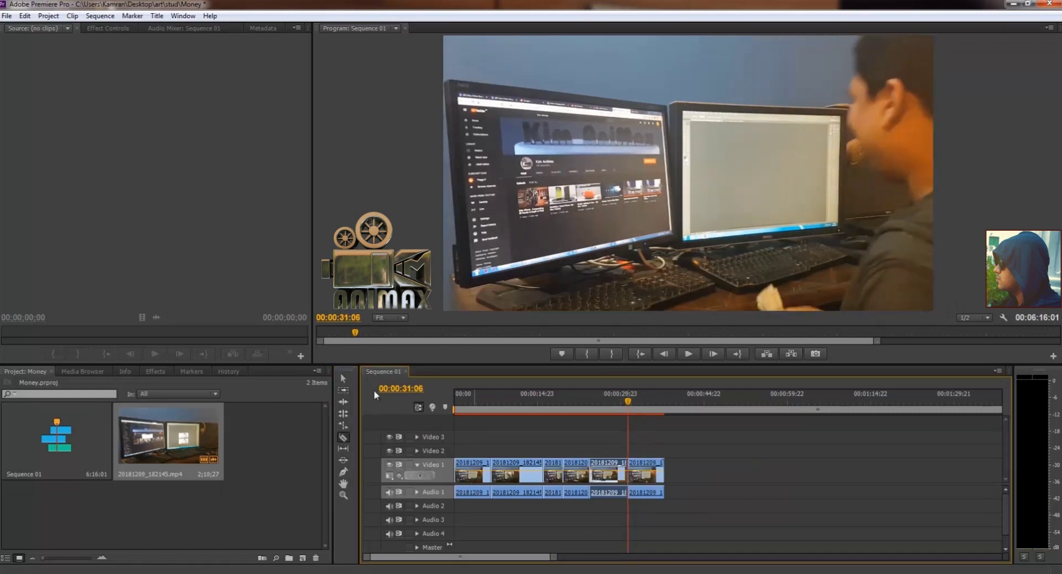
{"action": "key", "text": "v"}
{"action": "left_click_drag", "start_coordinate": [690, 492], "coordinate": [662, 457]}
{"action": "key", "text": "Delete"}
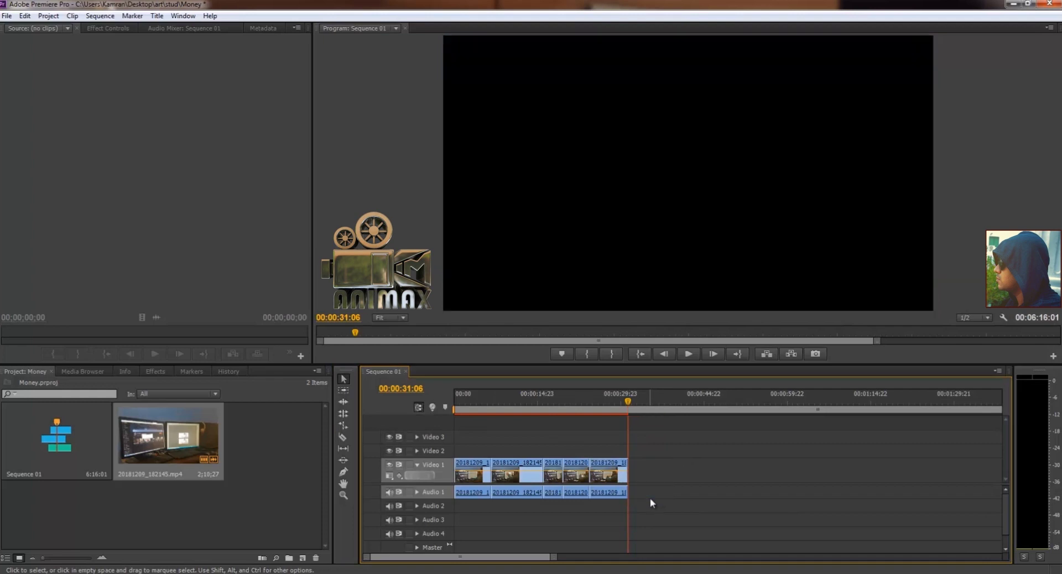
{"action": "left_click_drag", "start_coordinate": [637, 402], "coordinate": [483, 402]}
{"action": "key", "text": "space"}
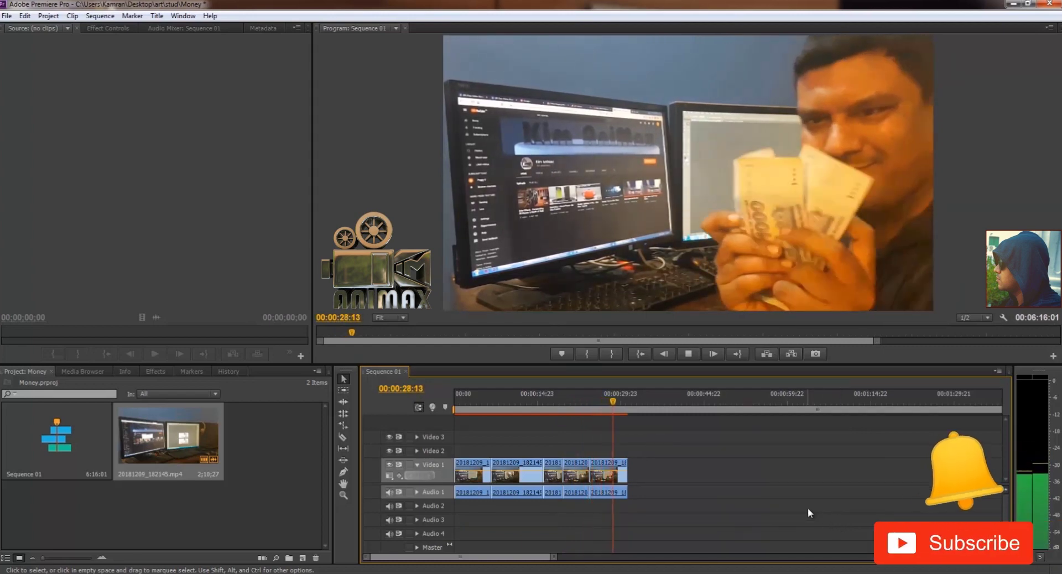
{"action": "key", "text": "space"}
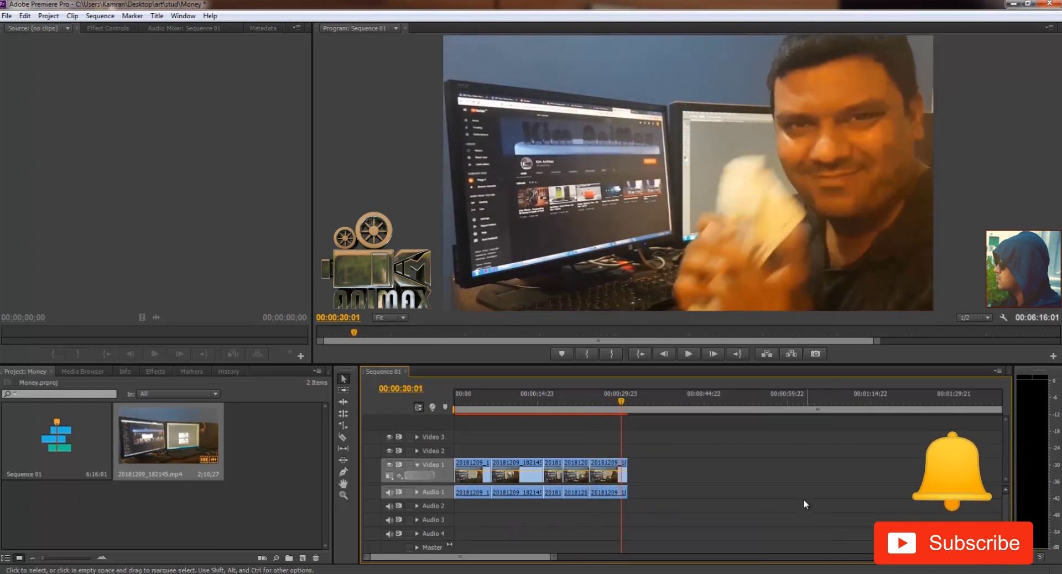